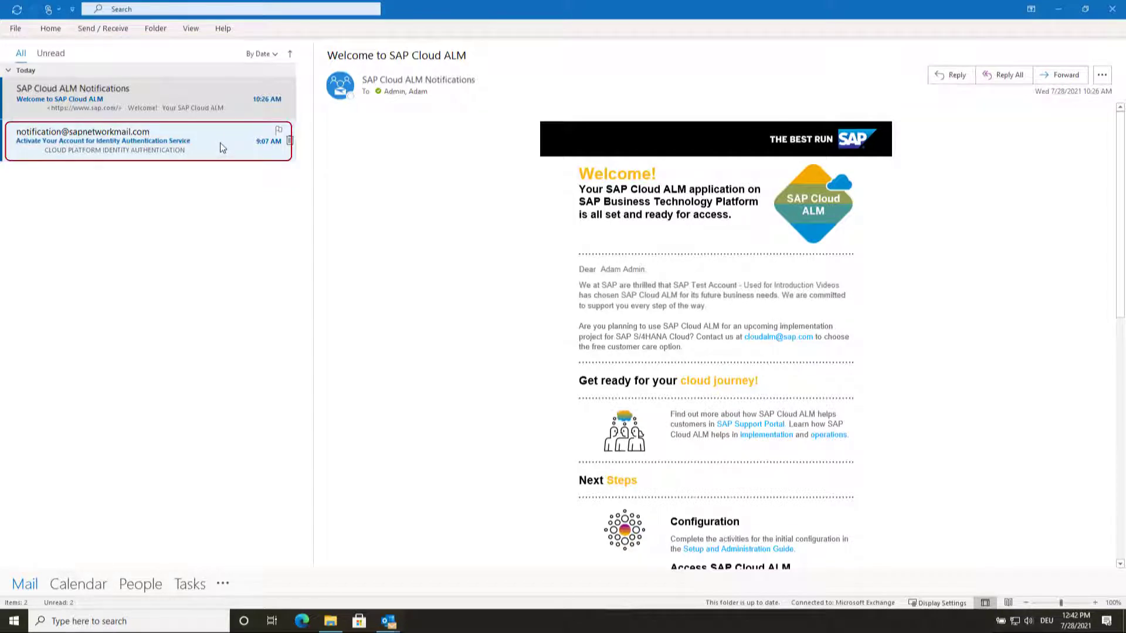
# Open the Identity Authentication activation email and follow its account activation link.
pyautogui.click(220, 143)
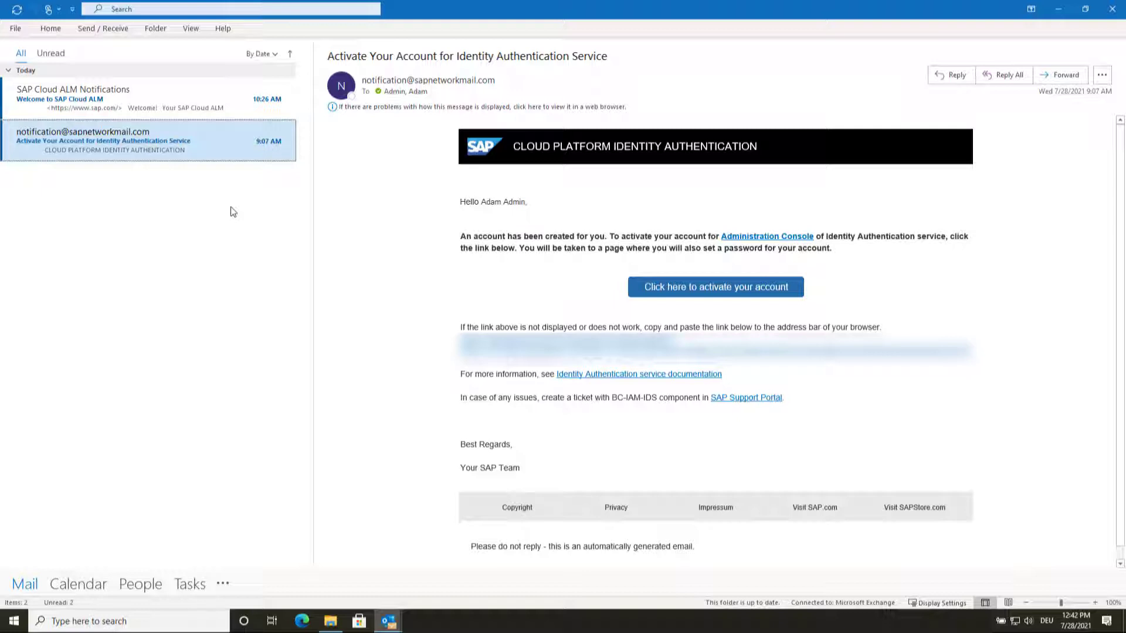
pyautogui.click(669, 289)
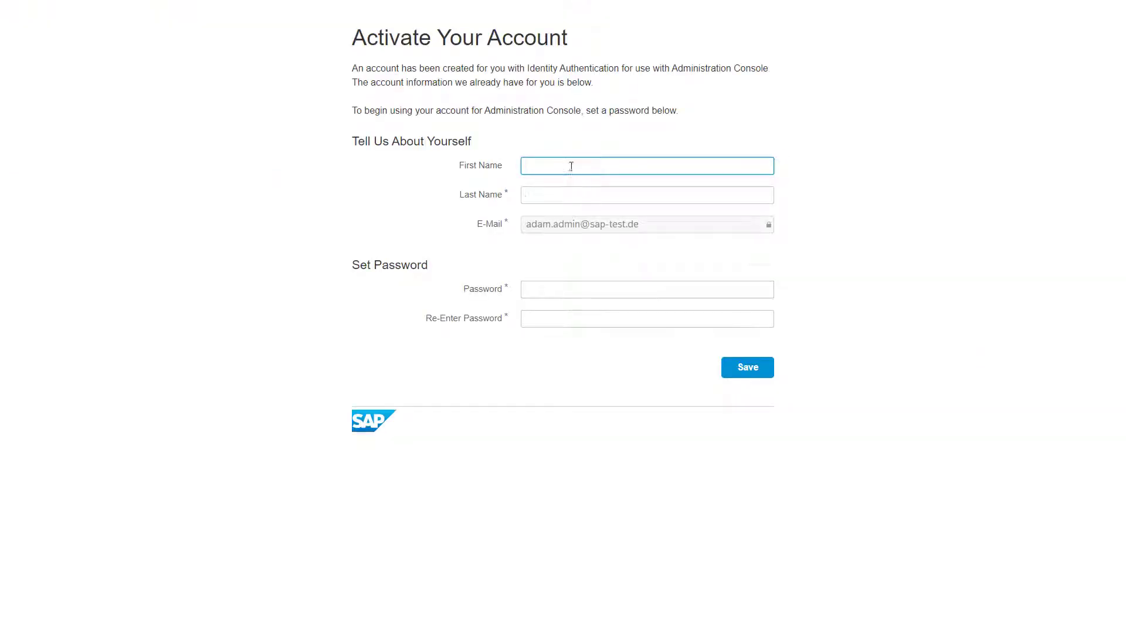
# Enter the admin's first and last name, type the password twice, and save to activate.
pyautogui.click(570, 165)
pyautogui.write('Adam')
pyautogui.press('Tab')
pyautogui.write('Admin')
pyautogui.press('Tab')
pyautogui.write('1Abcdef!')
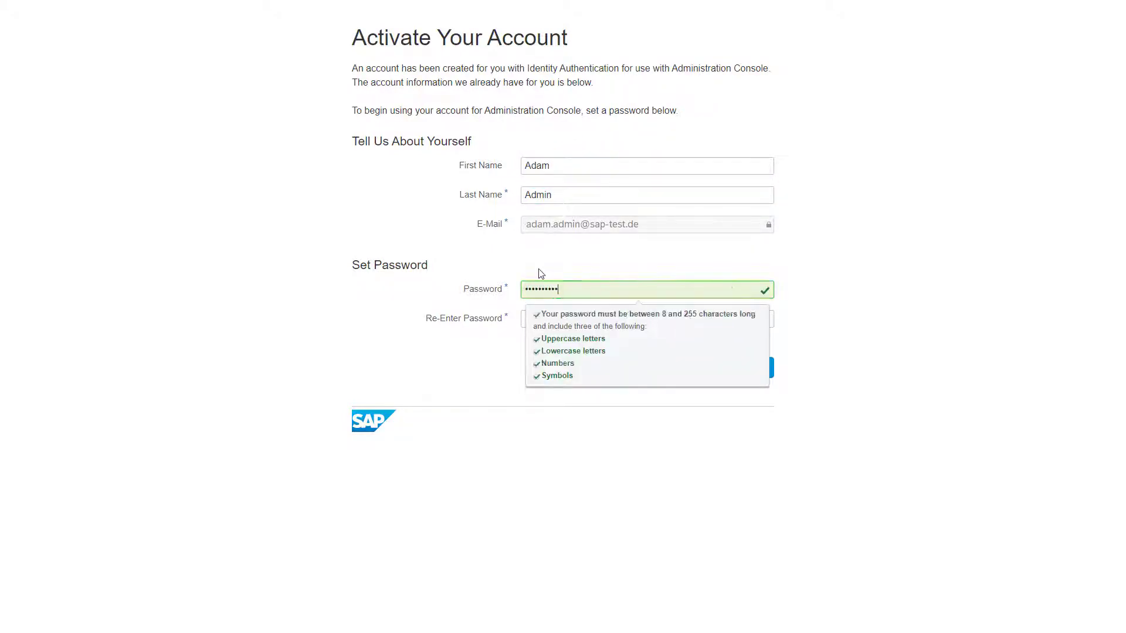
pyautogui.press('Tab')
pyautogui.write('Abcdef123!')
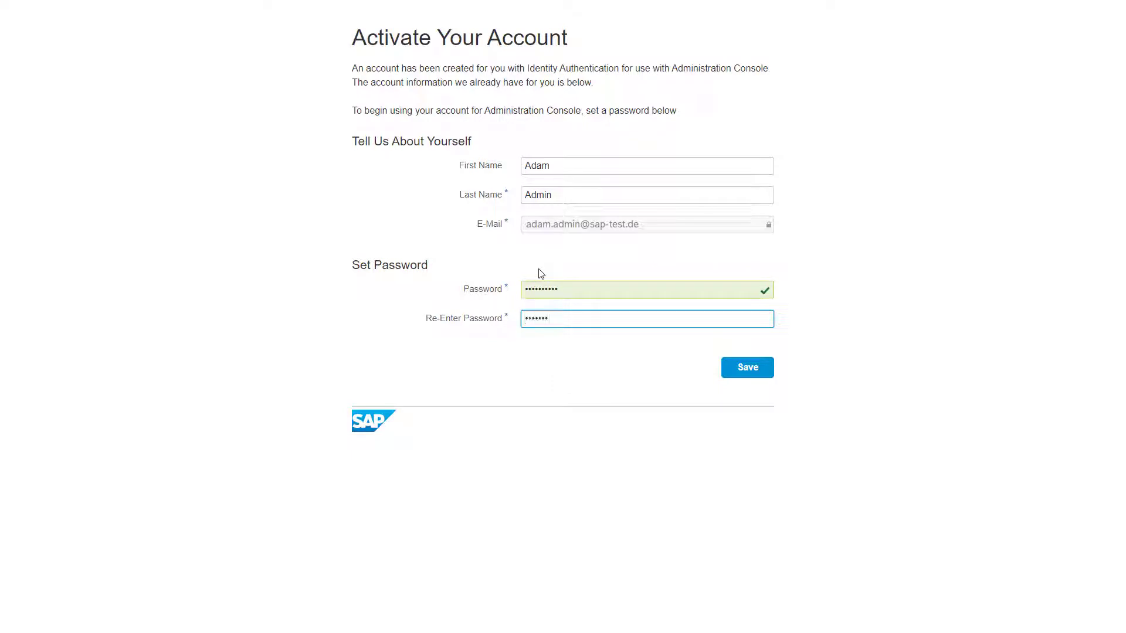
pyautogui.click(735, 375)
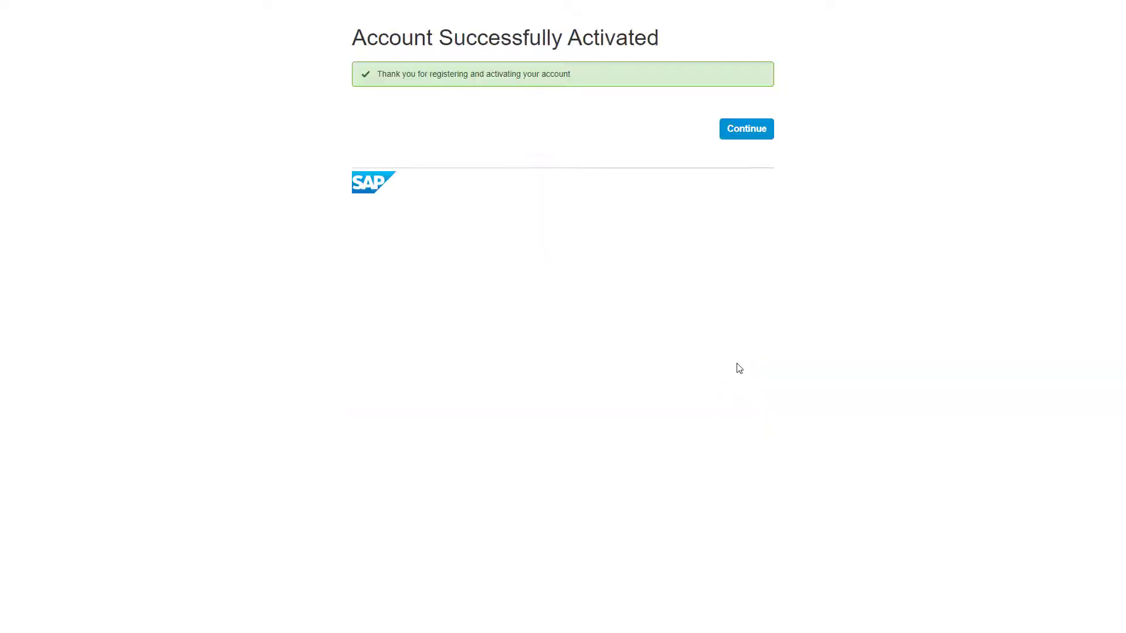
# Continue into the administration console and open the User Management list.
pyautogui.click(760, 136)
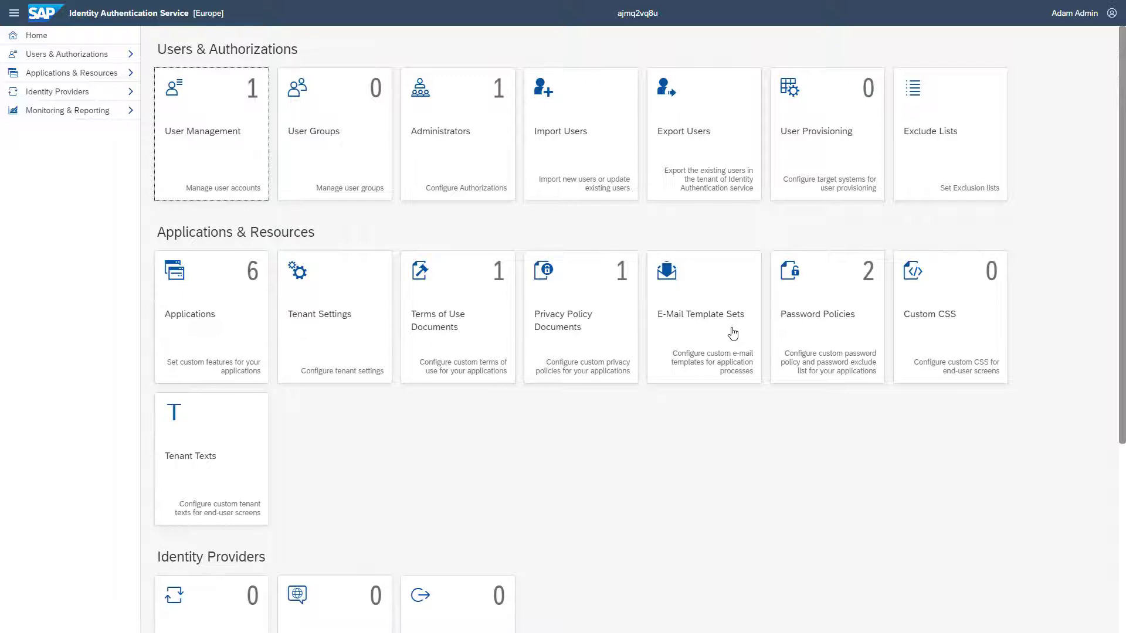
pyautogui.click(235, 136)
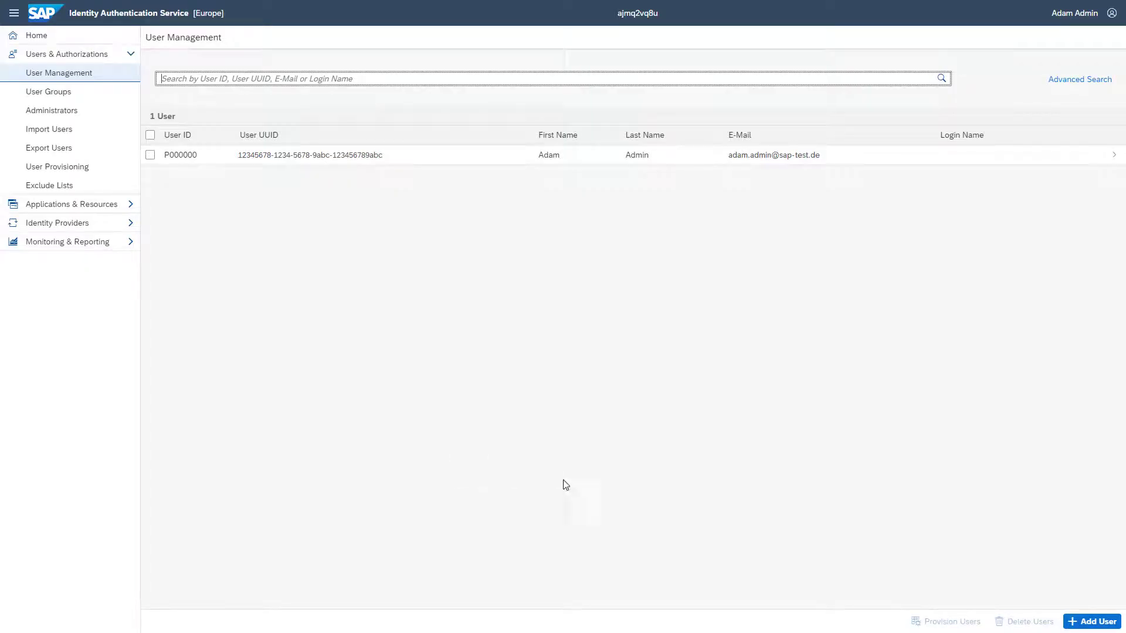
# Add an employee user with their first name, last name and e-mail address, then save.
pyautogui.click(1095, 623)
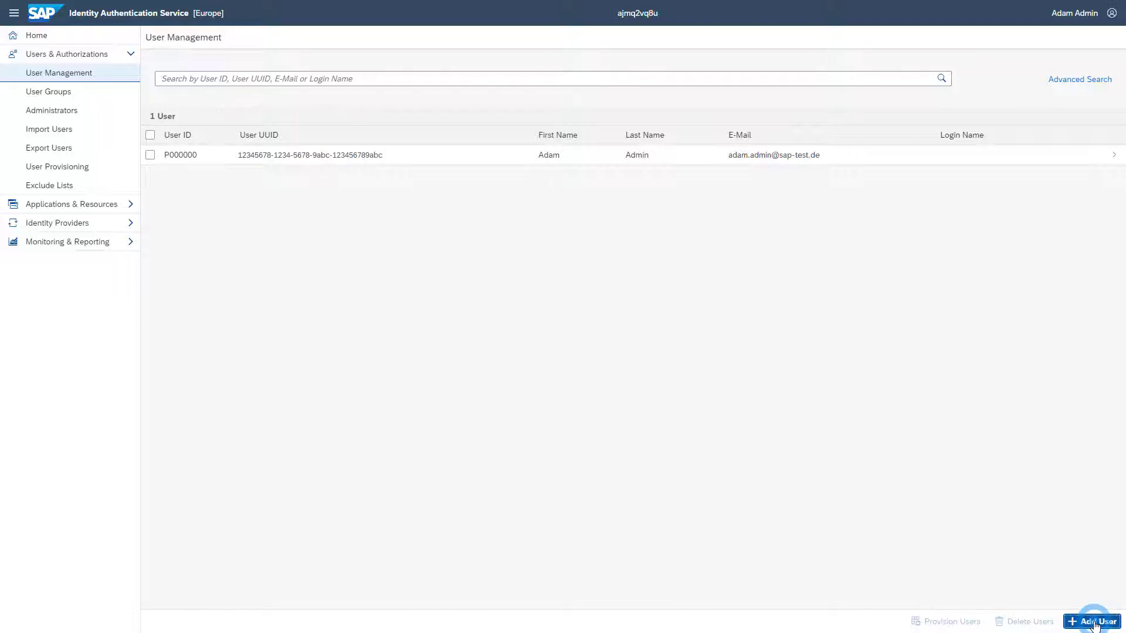
pyautogui.write('Paula')
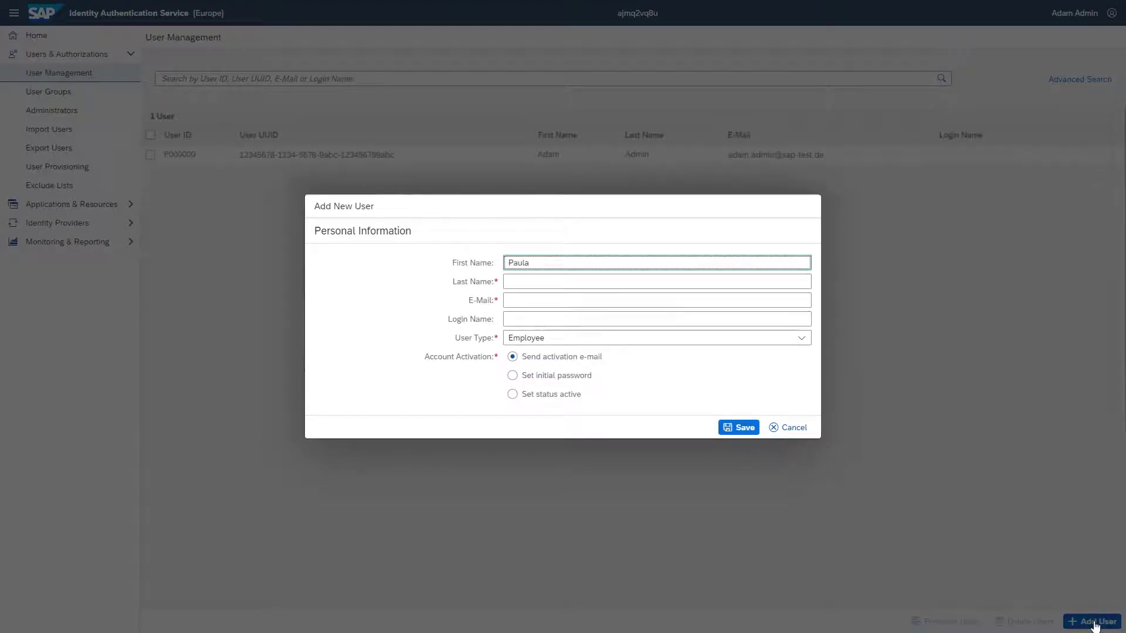
pyautogui.press('Tab')
pyautogui.write('Project')
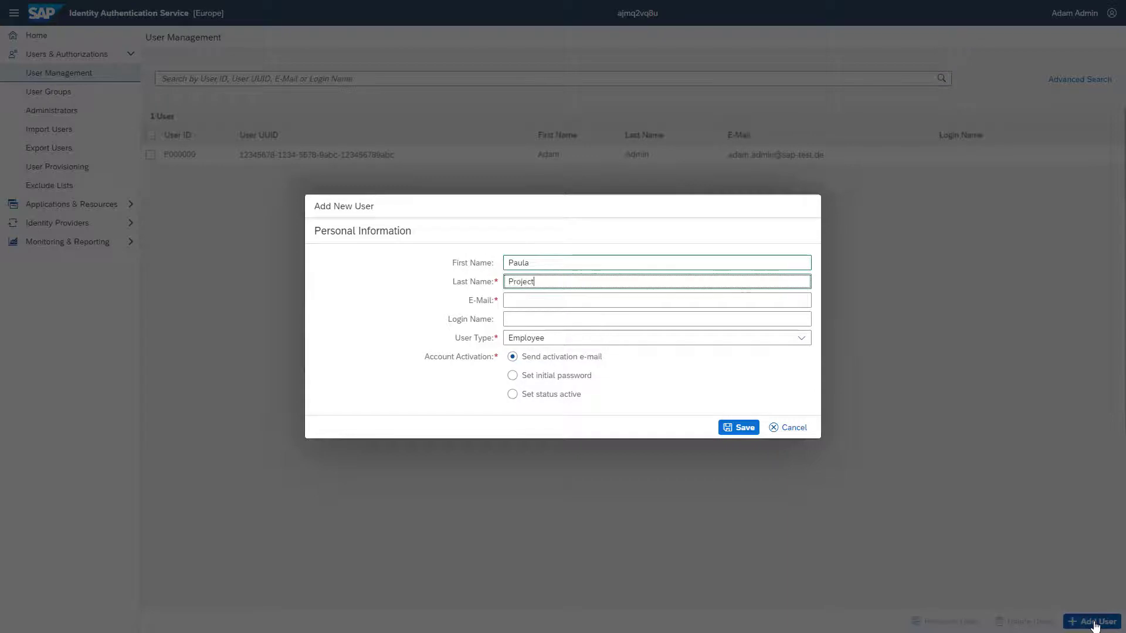
pyautogui.press('Tab')
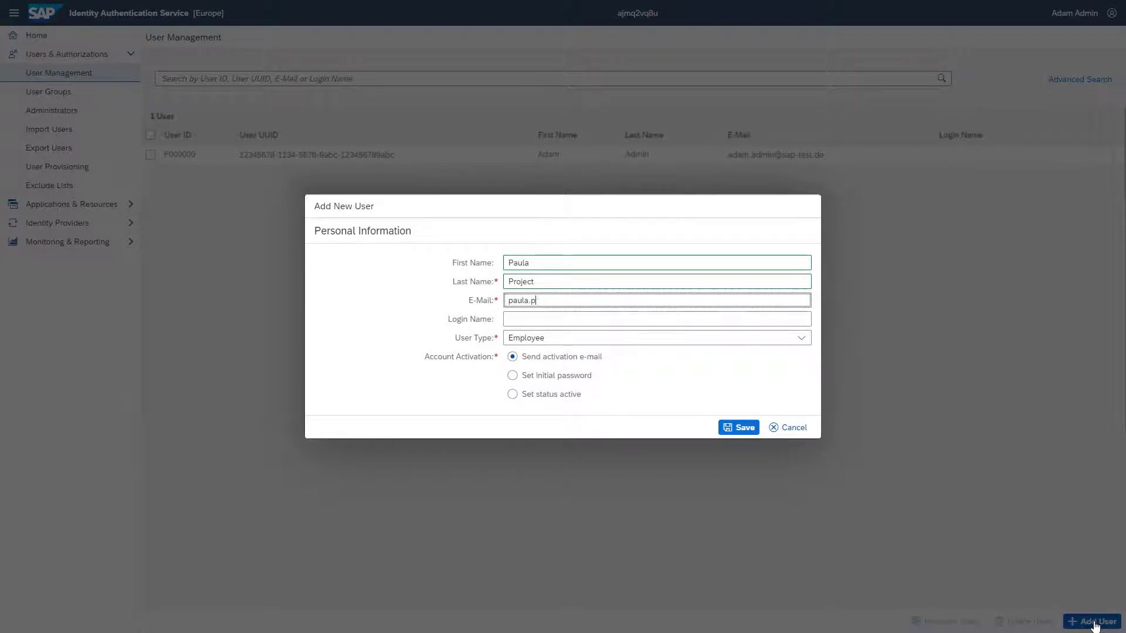
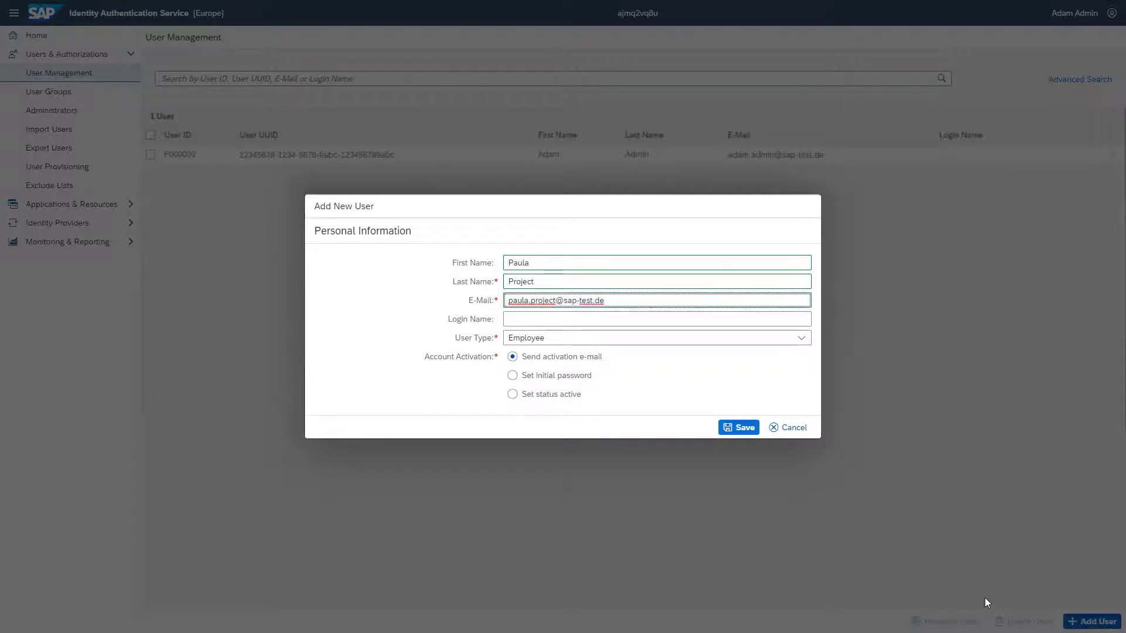
pyautogui.click(751, 428)
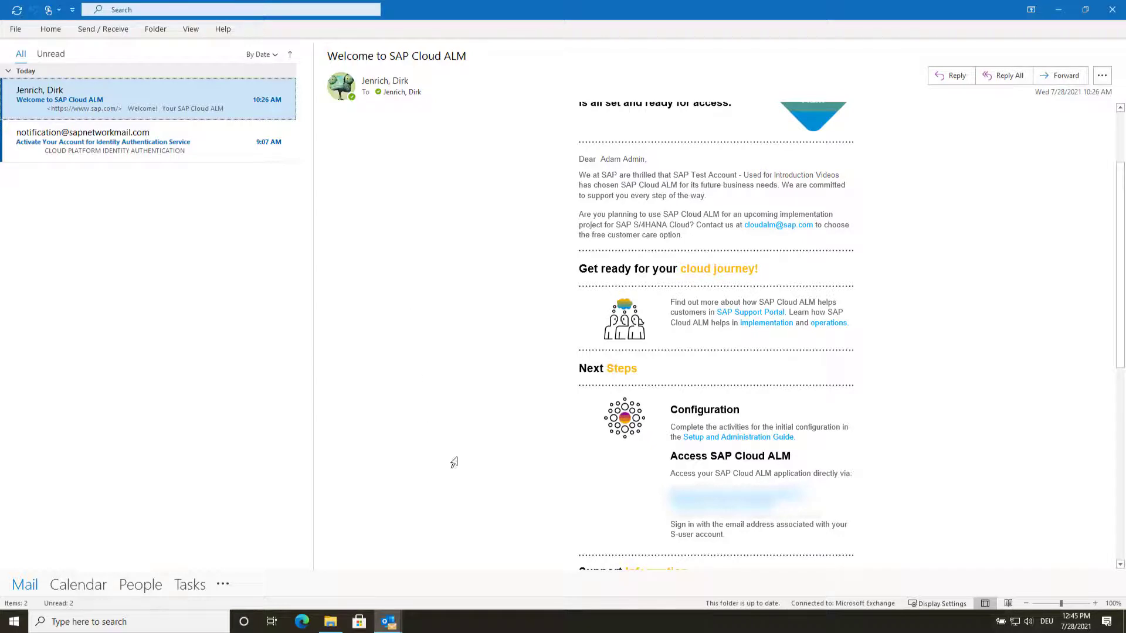
# Follow the Access SAP Cloud ALM link in the welcome email.
pyautogui.click(695, 498)
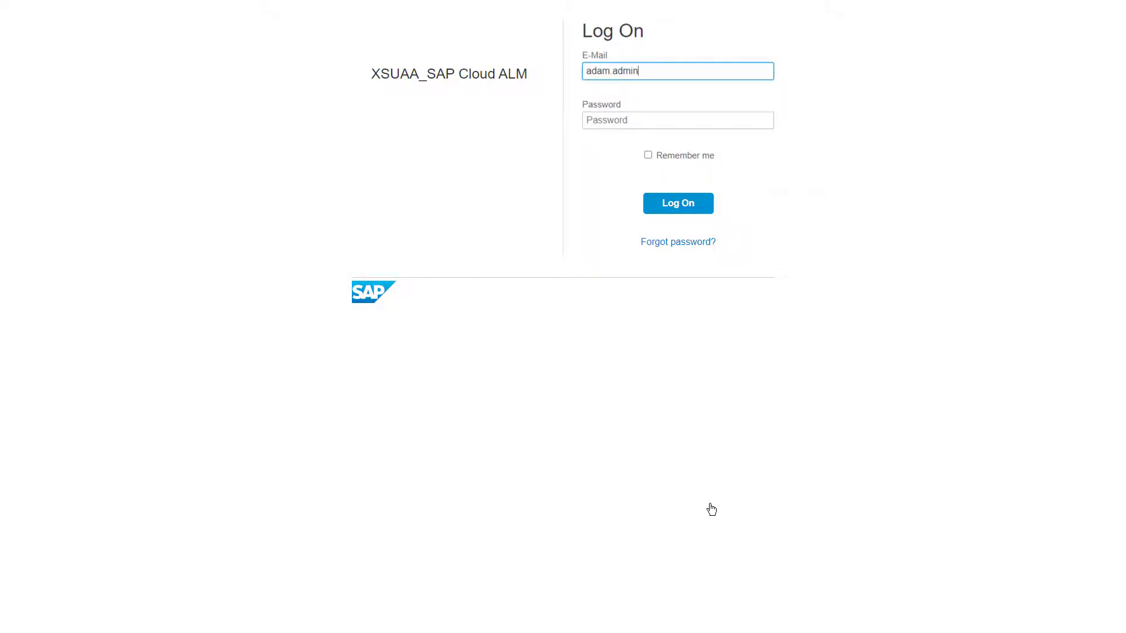
# Log on to SAP Cloud ALM with the admin's e-mail address and password.
pyautogui.write('@sap-test.de')
pyautogui.press('Tab')
pyautogui.write('•••••••••••')
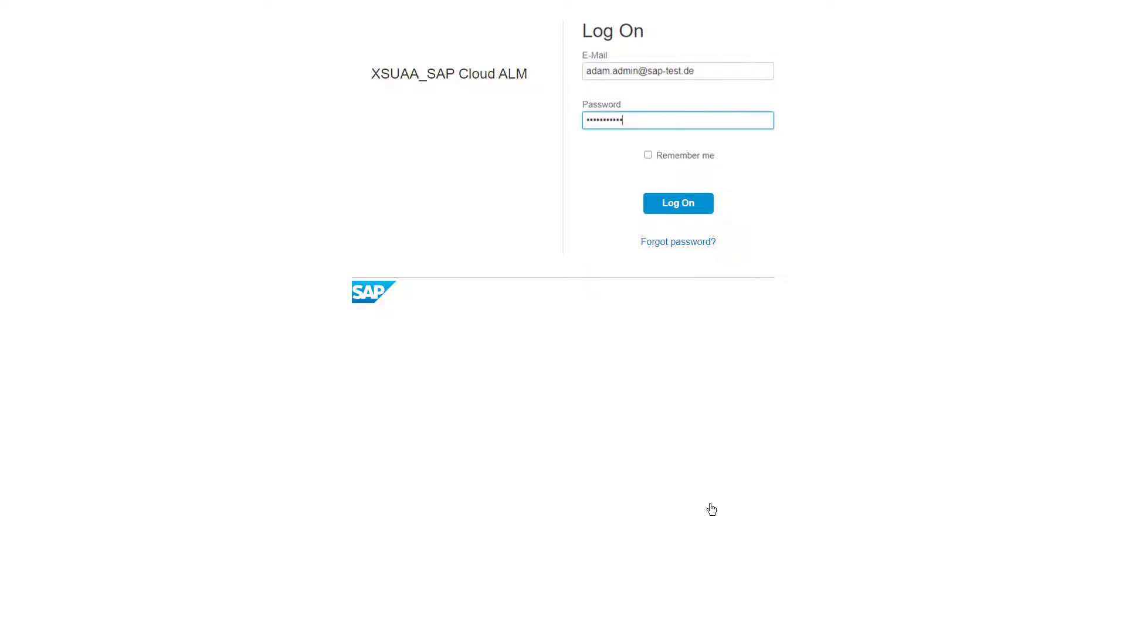
pyautogui.click(670, 208)
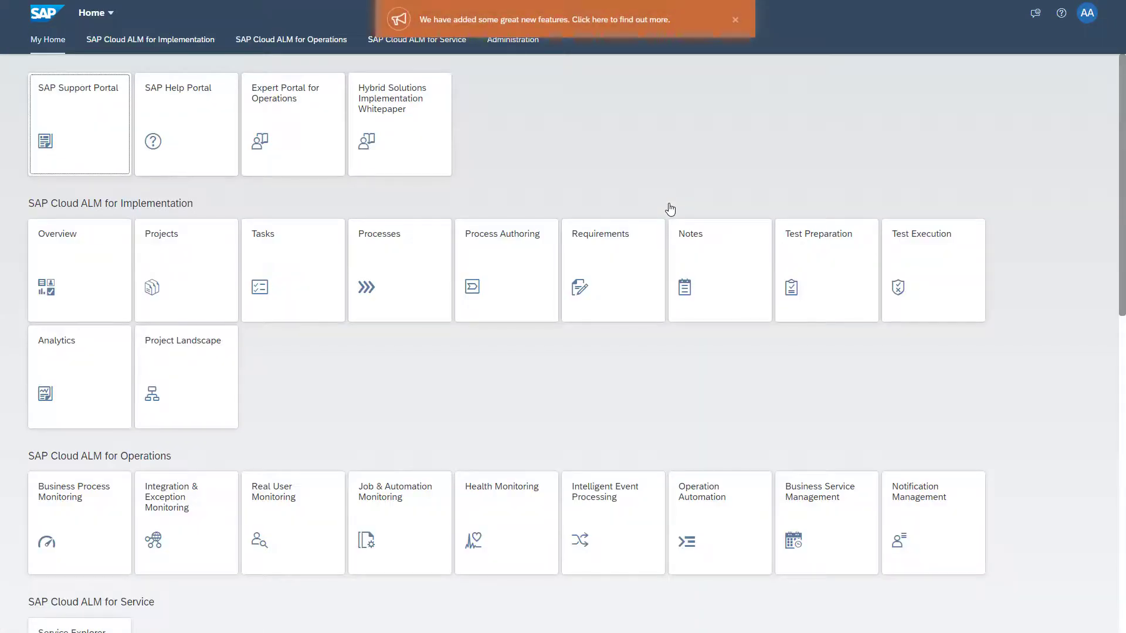
# Go to Administration, open the User Management tile, and switch to the Users list.
pyautogui.click(490, 47)
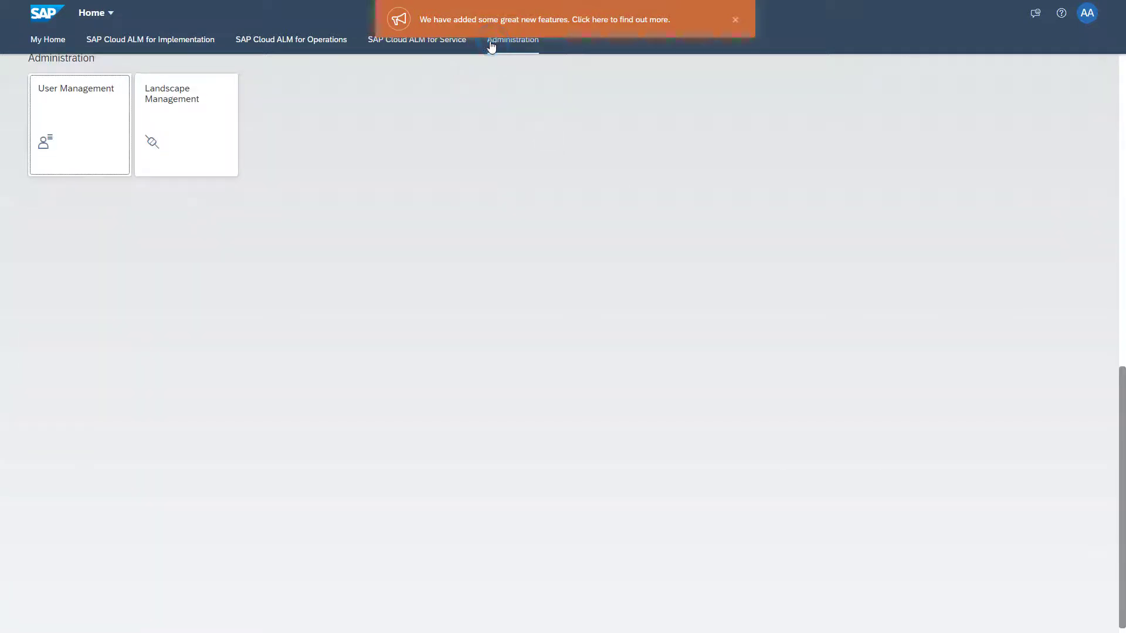
pyautogui.click(99, 124)
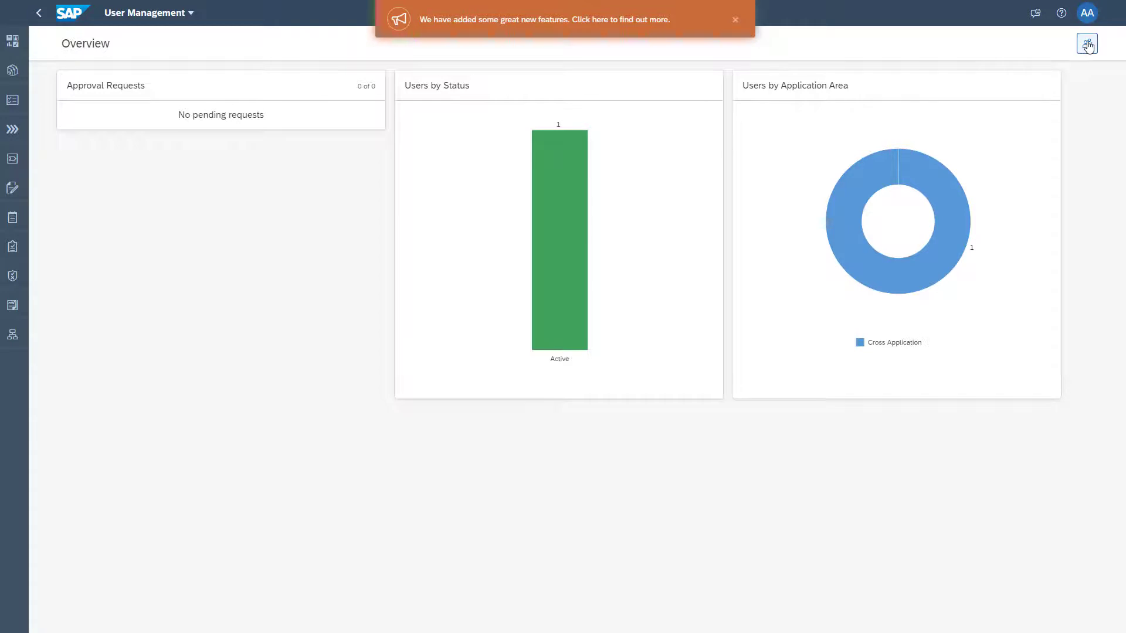
pyautogui.click(1088, 43)
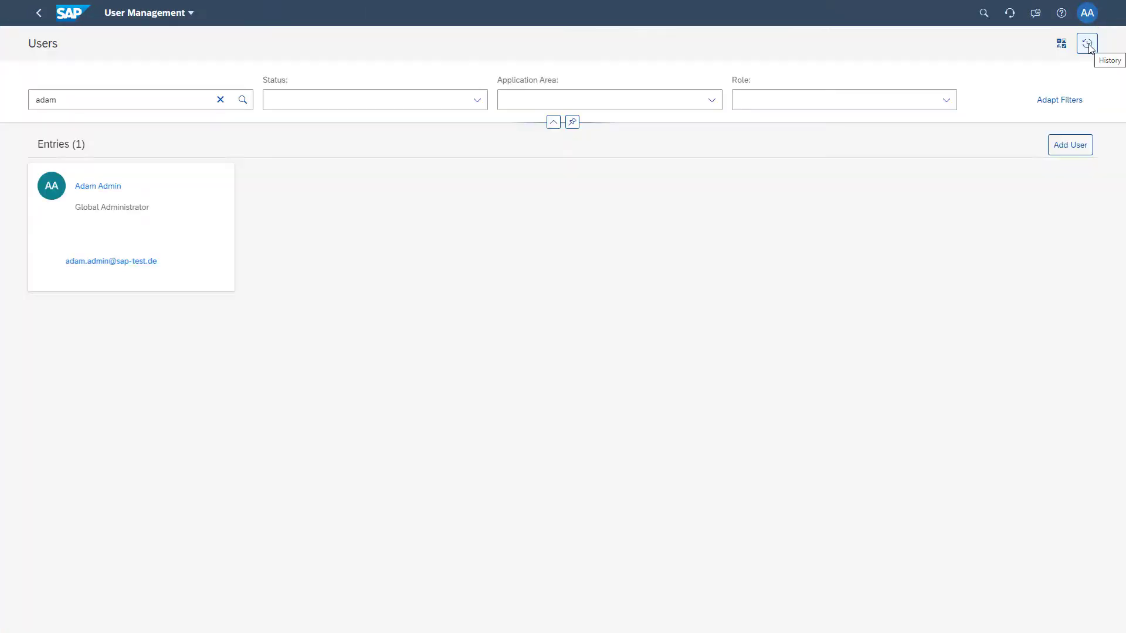
# Add the new employee by e-mail with the Project Administrator role for Project Management, and save.
pyautogui.click(1060, 149)
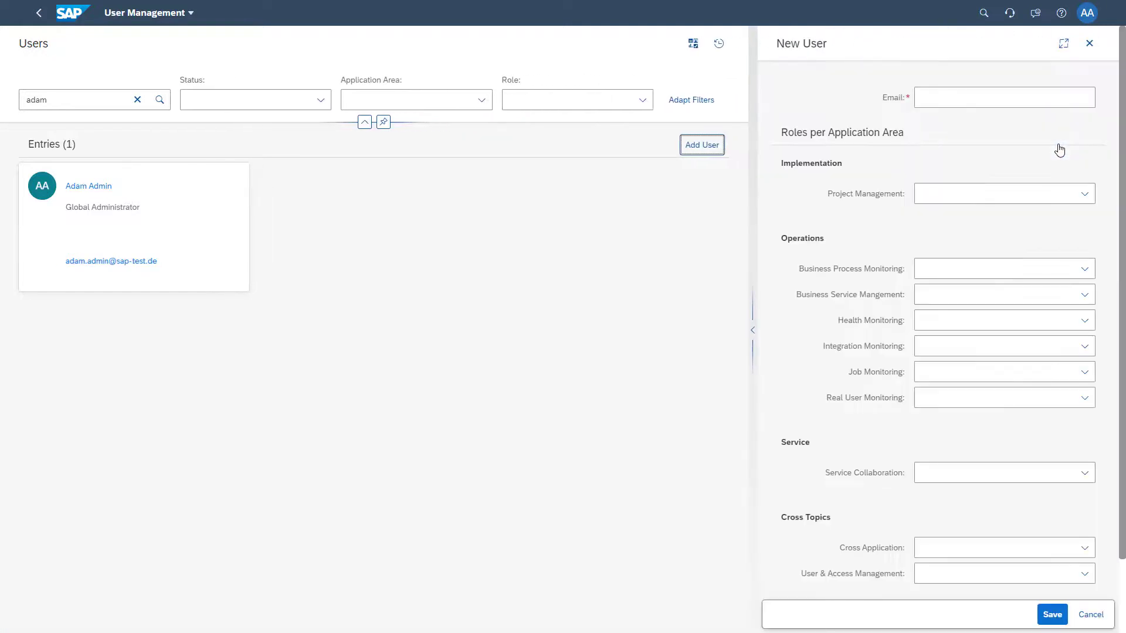
pyautogui.click(1032, 94)
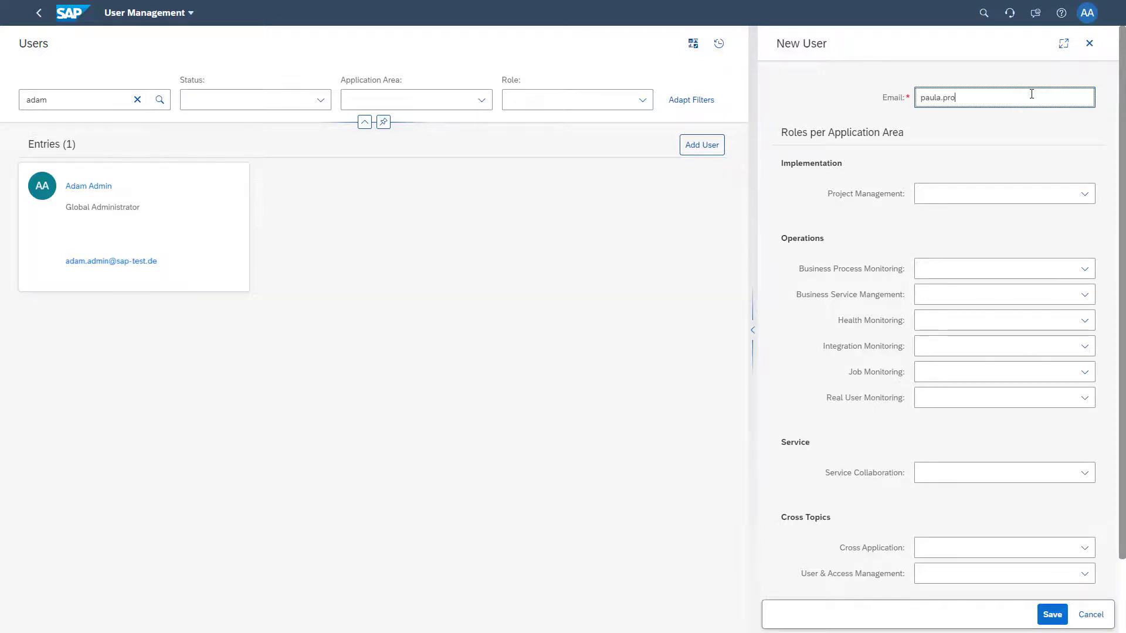
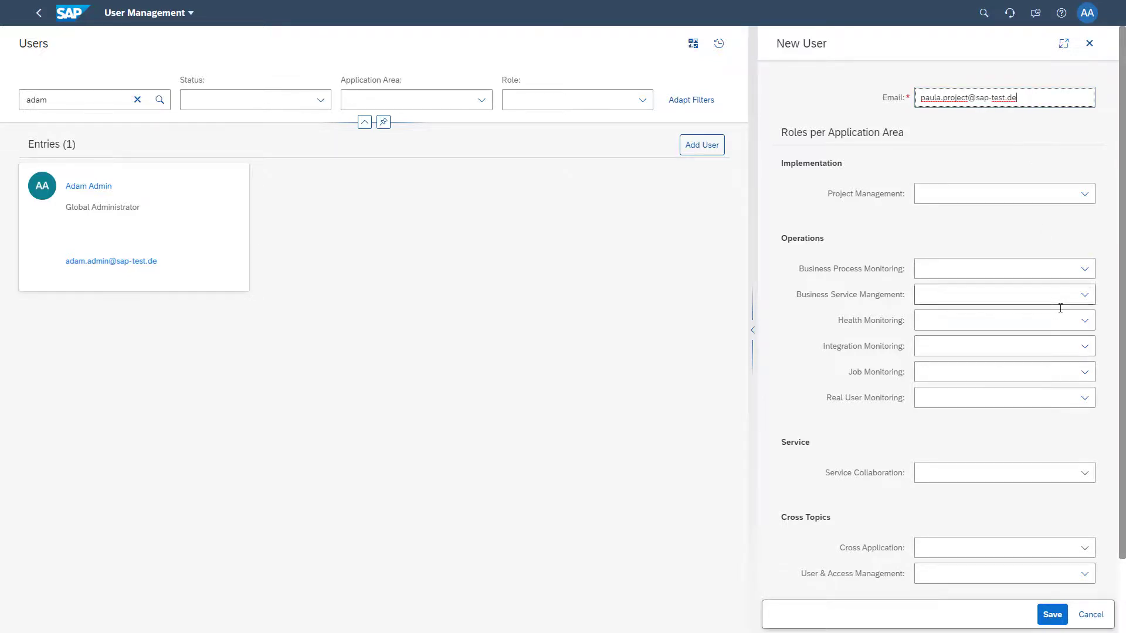
pyautogui.click(1084, 549)
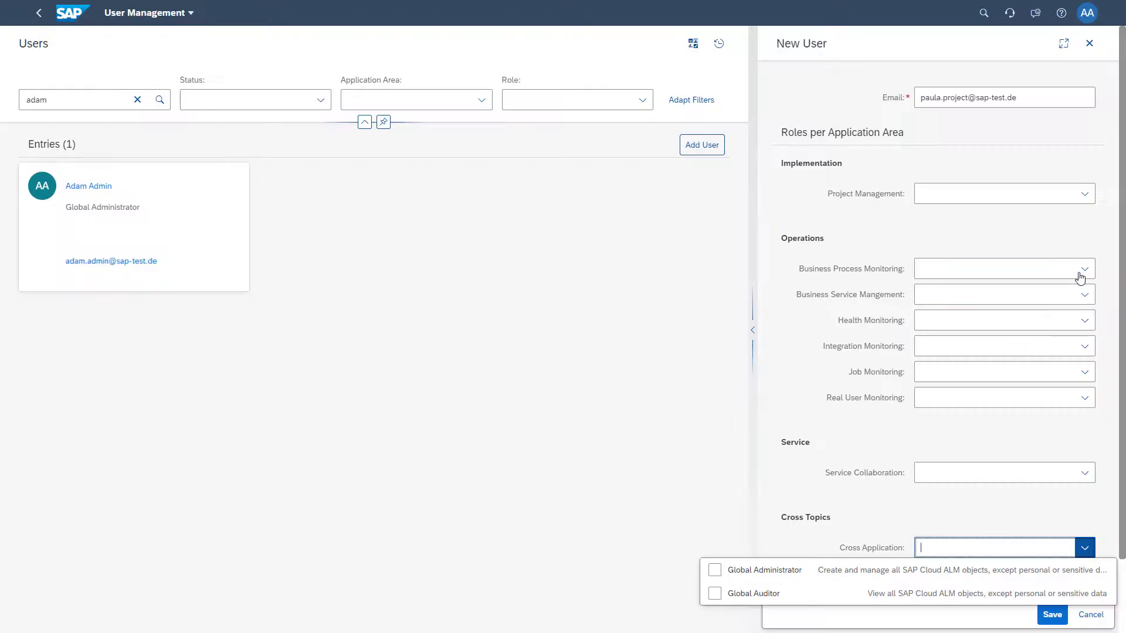
pyautogui.click(1085, 195)
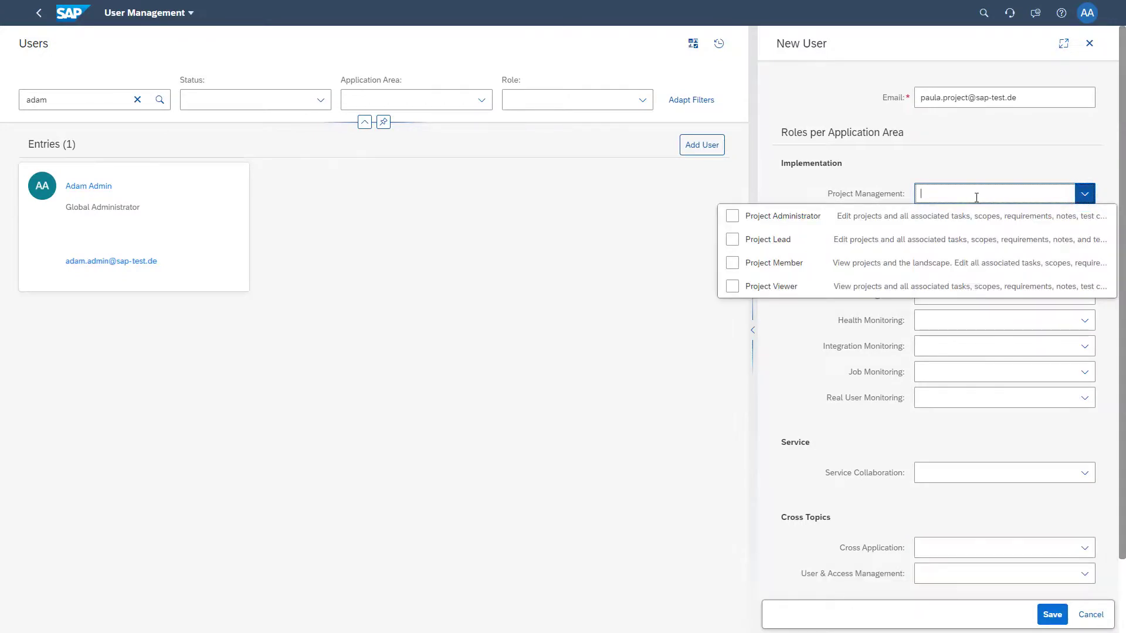
pyautogui.click(736, 217)
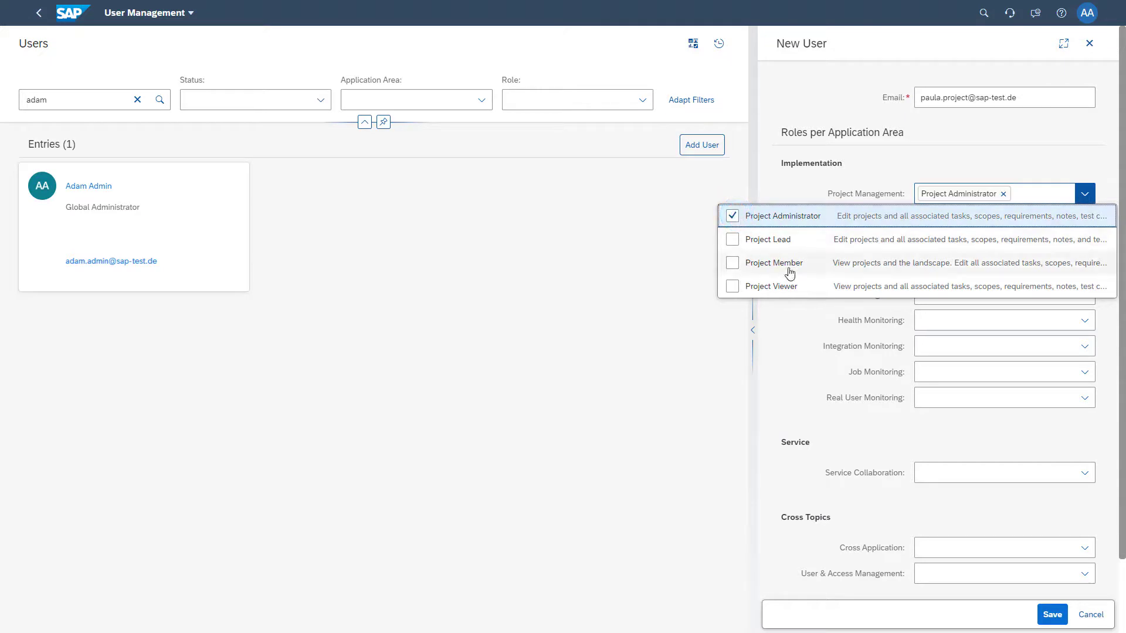
pyautogui.click(1051, 617)
pyautogui.click(1051, 615)
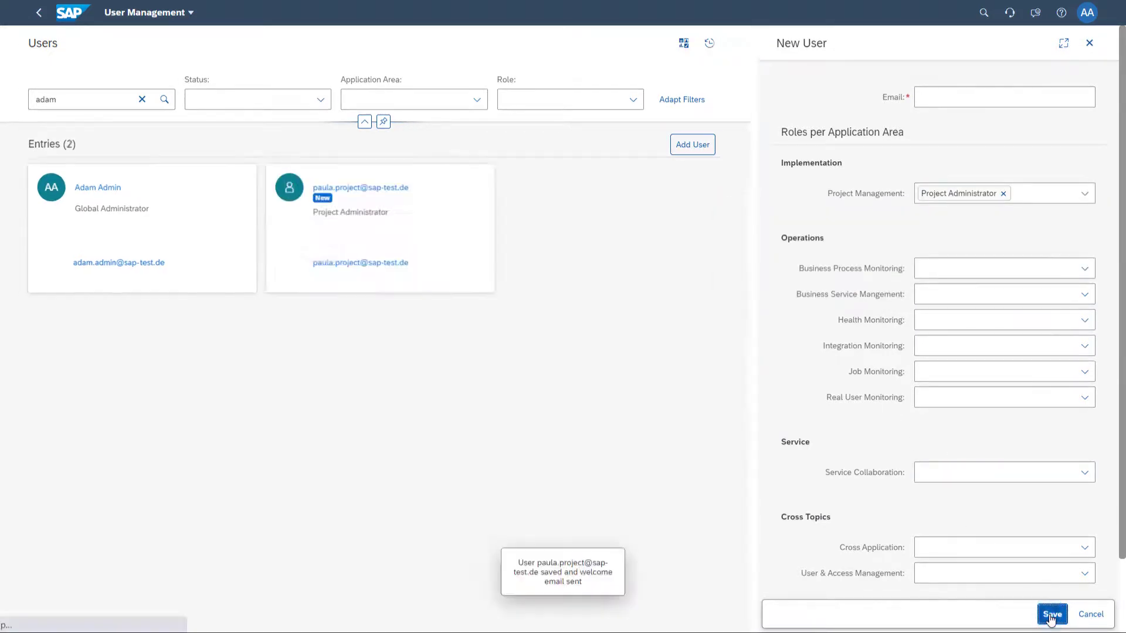